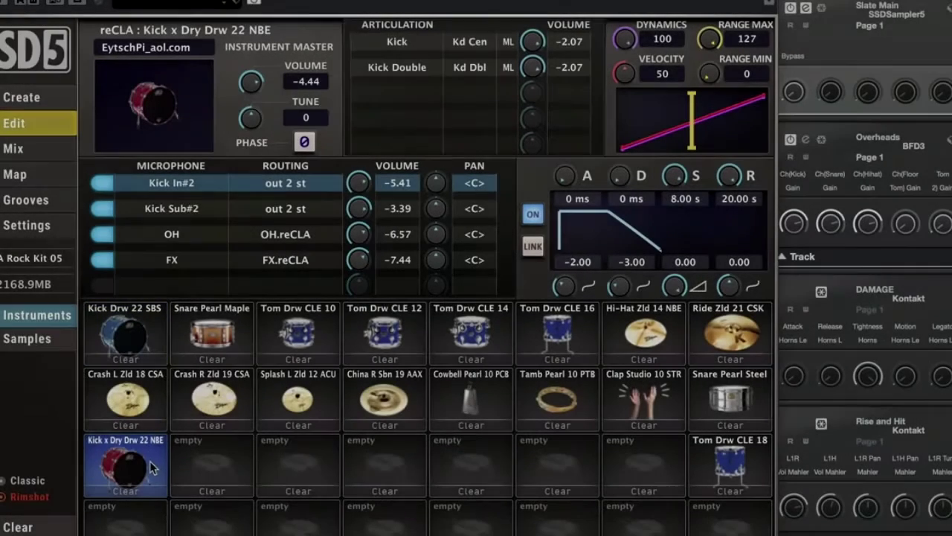
Inspect Snare Pearl Maple, then load Snare Pearl Steel's mics, routing and articulations
{"action": "left_click", "coordinate": [241, 329]}
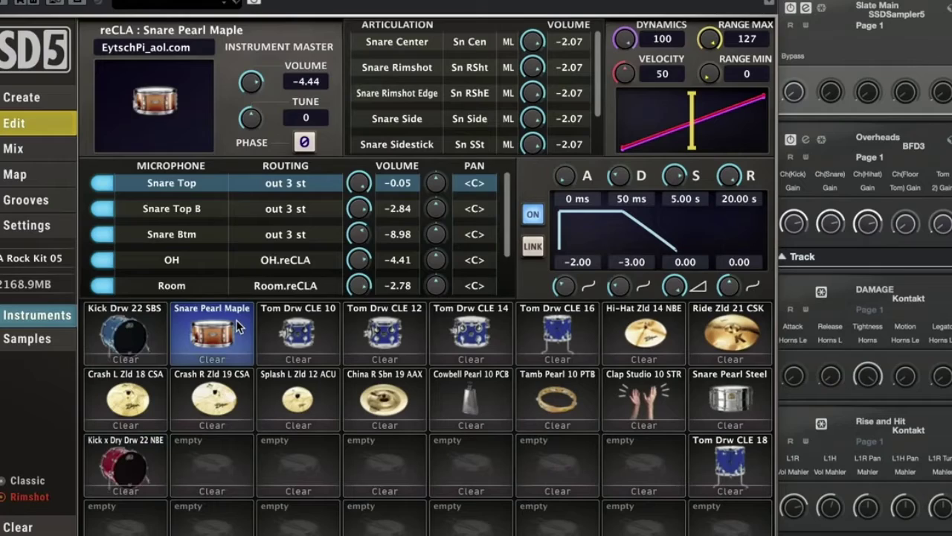
{"action": "left_click", "coordinate": [755, 399]}
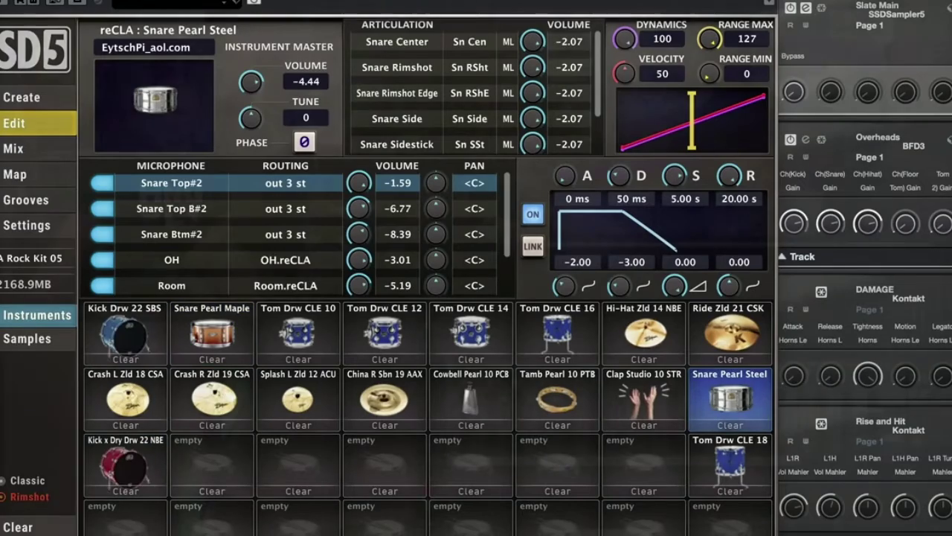